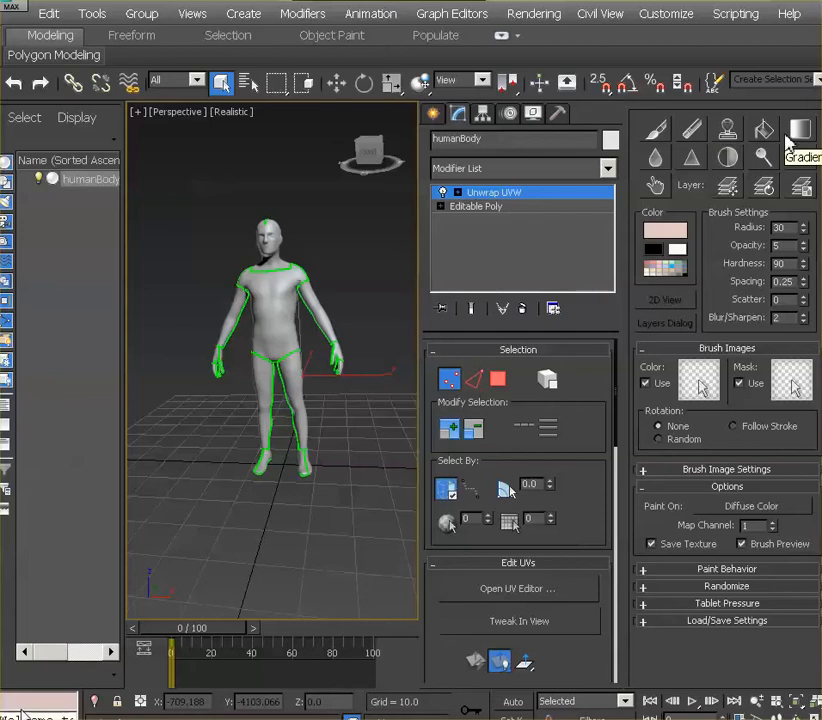
Activate the Fill tool and set the paint color to a lighter skin tone, RGB 206, 166, 153.
{"action": "middle_click_drag", "start_coordinate": [299, 319], "coordinate": [325, 365], "text": "alt"}
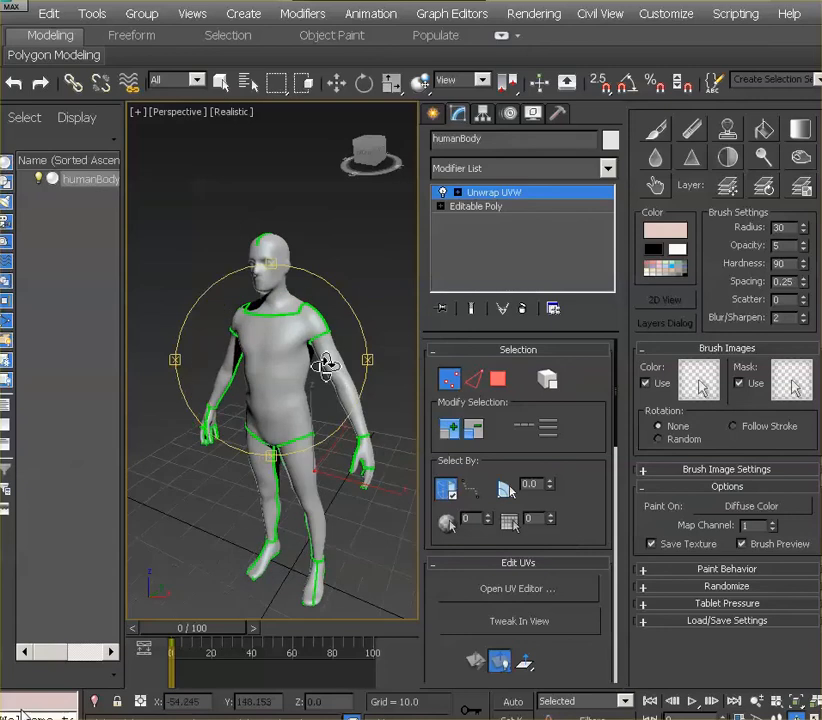
{"action": "left_click", "coordinate": [763, 132]}
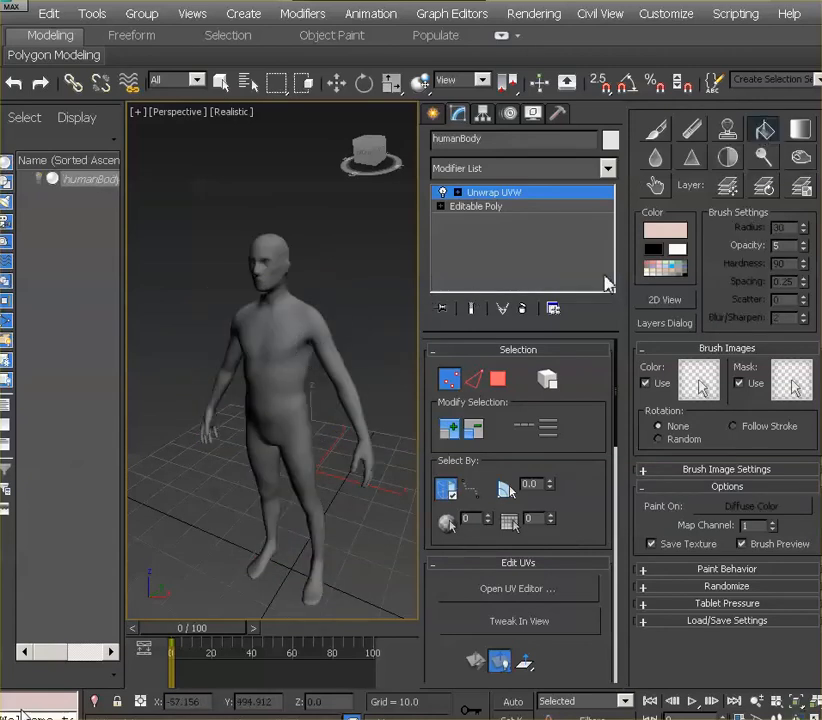
{"action": "left_click", "coordinate": [657, 236]}
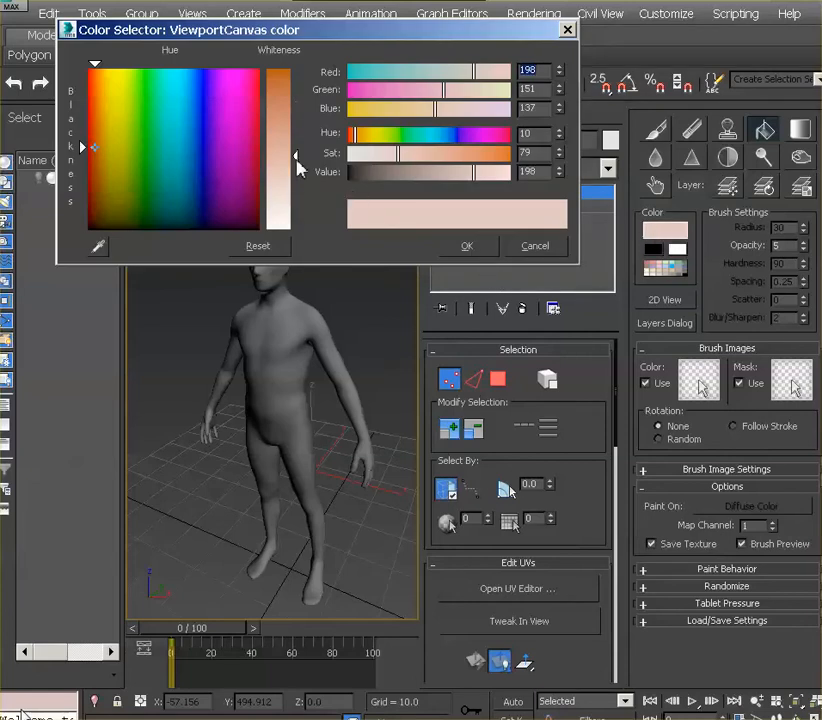
{"action": "left_click_drag", "start_coordinate": [297, 160], "coordinate": [297, 166]}
{"action": "left_click", "coordinate": [462, 246]}
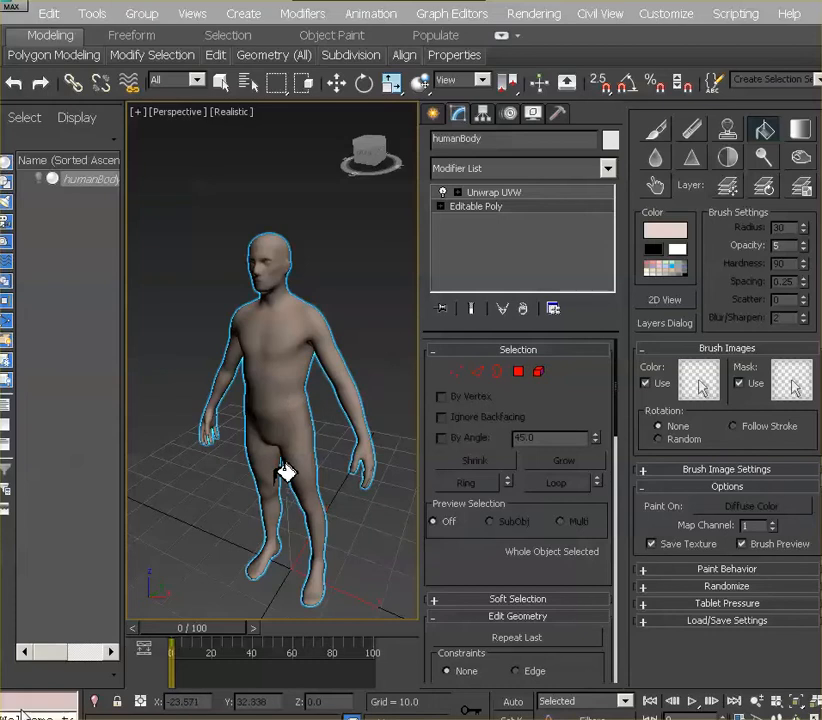
Set the fill opacity to 100 and fill the whole human body with the skin tone.
{"action": "left_click_drag", "start_coordinate": [777, 250], "coordinate": [715, 255]}
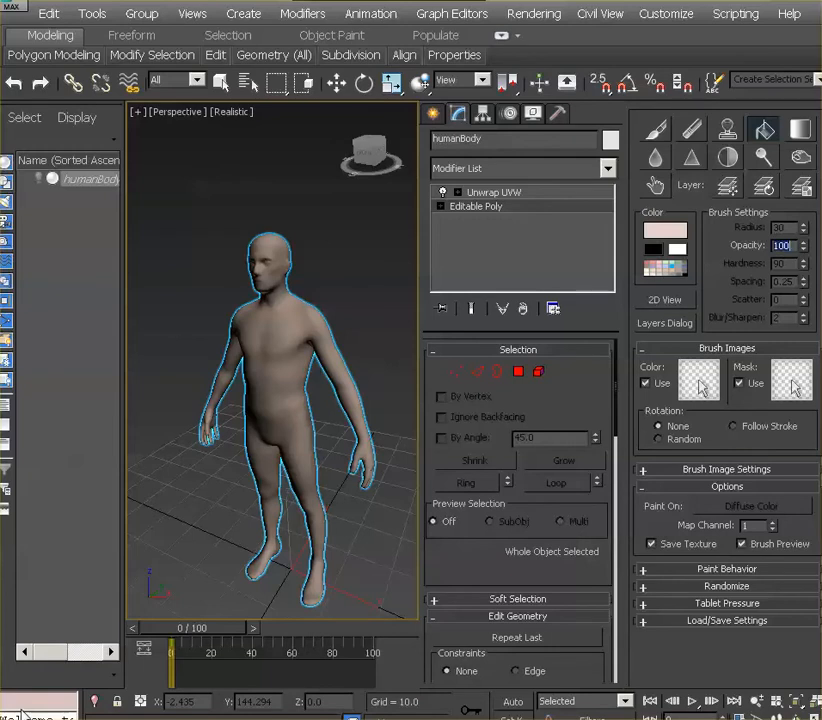
{"action": "left_click", "coordinate": [765, 130]}
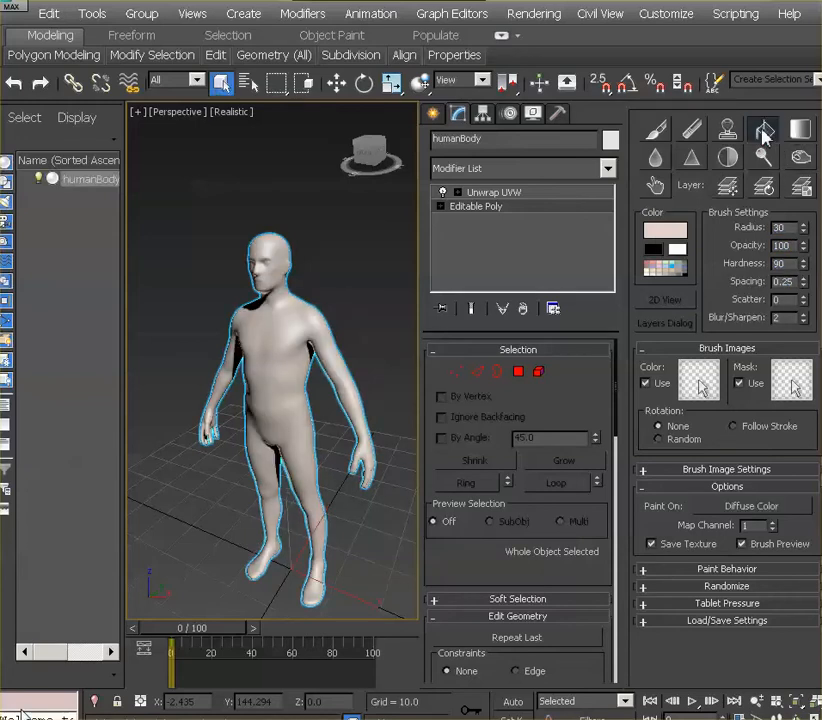
{"action": "left_click", "coordinate": [763, 134]}
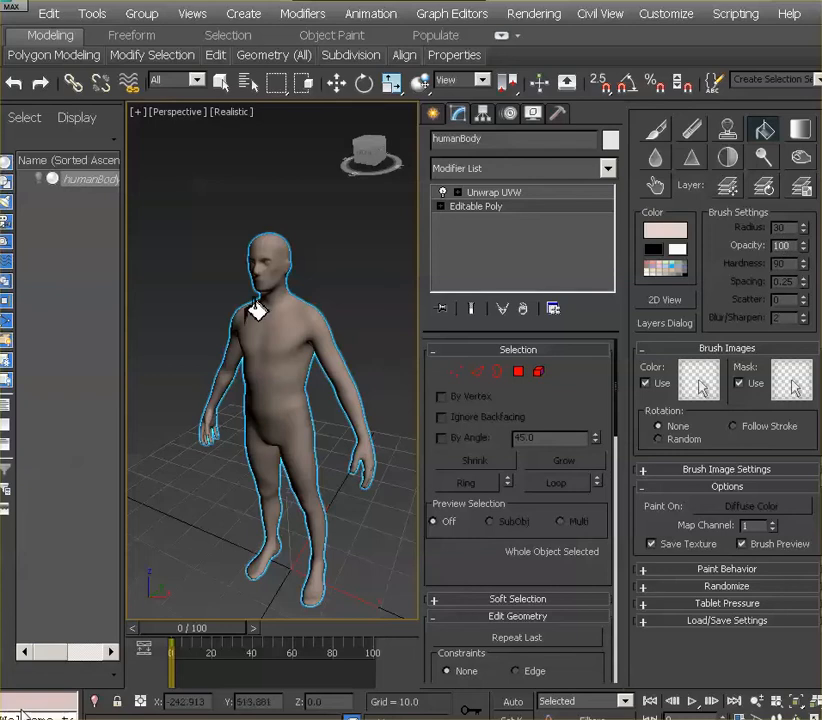
{"action": "left_click", "coordinate": [660, 231]}
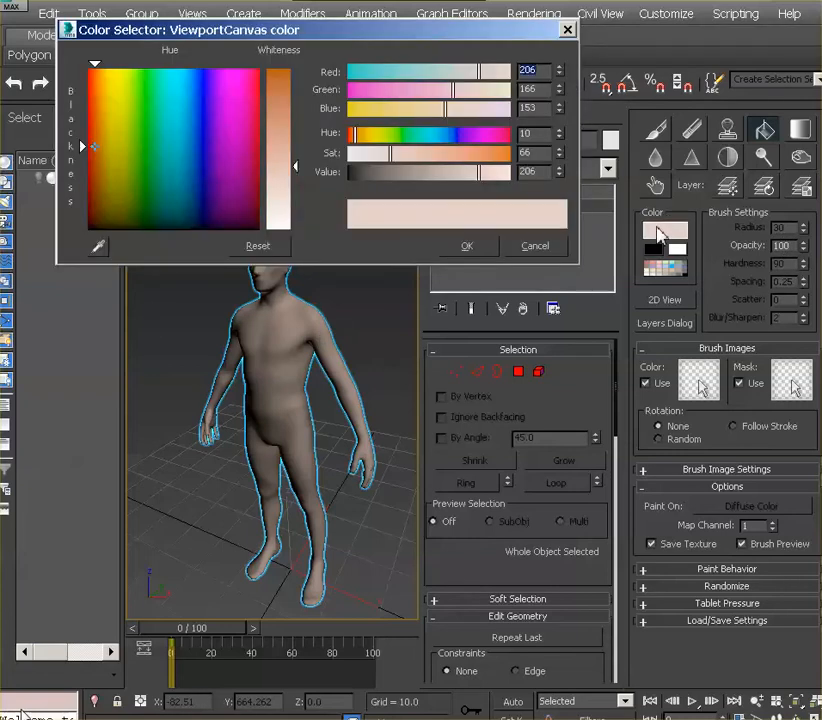
{"action": "left_click", "coordinate": [467, 248]}
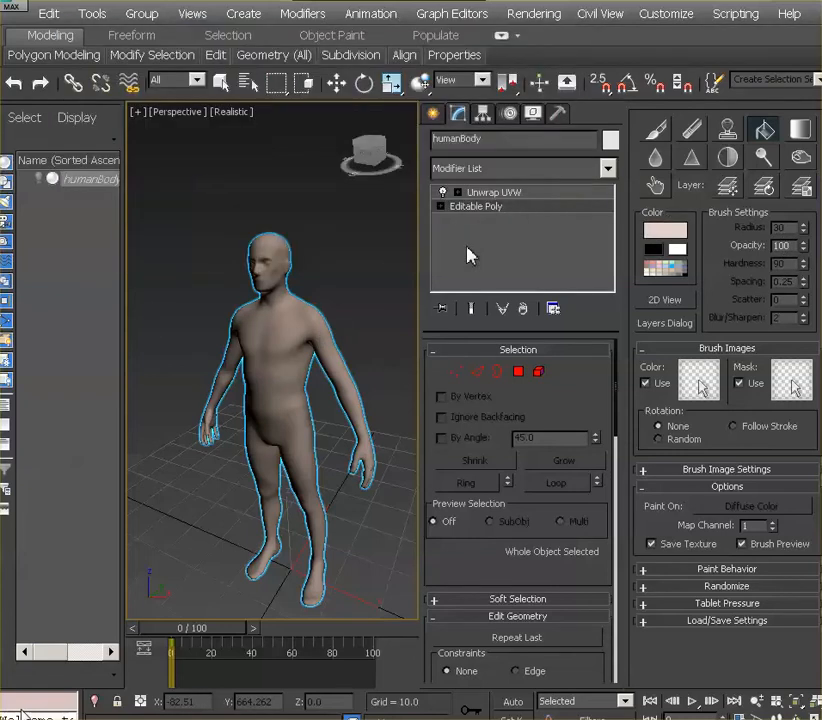
{"action": "left_click", "coordinate": [312, 334]}
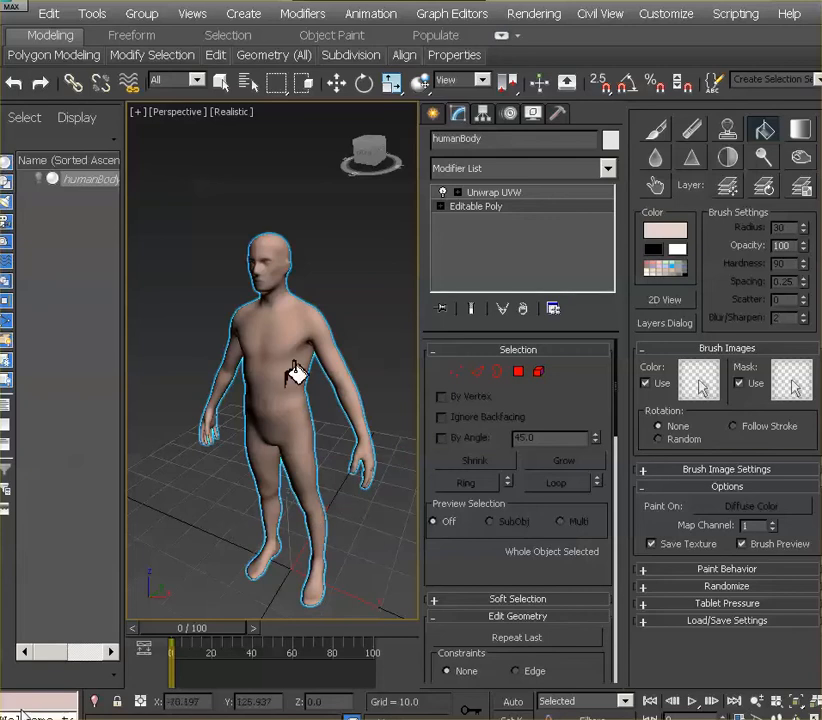
Activate the Paint brush, set its radius to 92 and choose a grayish mauve color, RGB 173, 153, 166.
{"action": "middle_click_drag", "start_coordinate": [326, 366], "coordinate": [307, 347], "text": "alt"}
{"action": "scroll", "coordinate": [310, 395], "scroll_direction": "up", "scroll_amount": 5}
{"action": "mouse_move", "coordinate": [362, 525]}
{"action": "left_mouse_down"}
{"action": "mouse_move", "coordinate": [374, 530]}
{"action": "mouse_move", "coordinate": [368, 534]}
{"action": "left_mouse_up"}
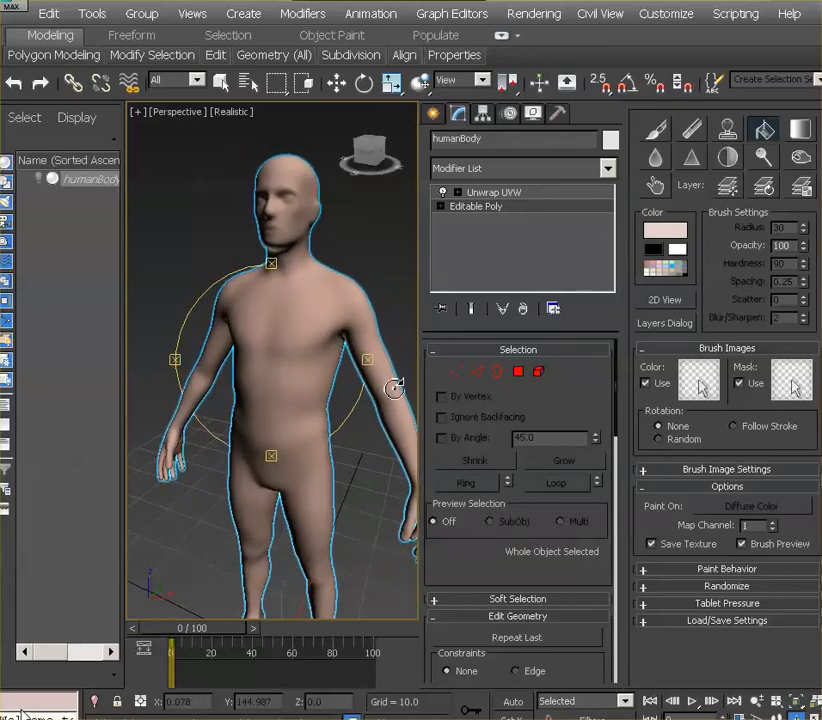
{"action": "left_click", "coordinate": [660, 134]}
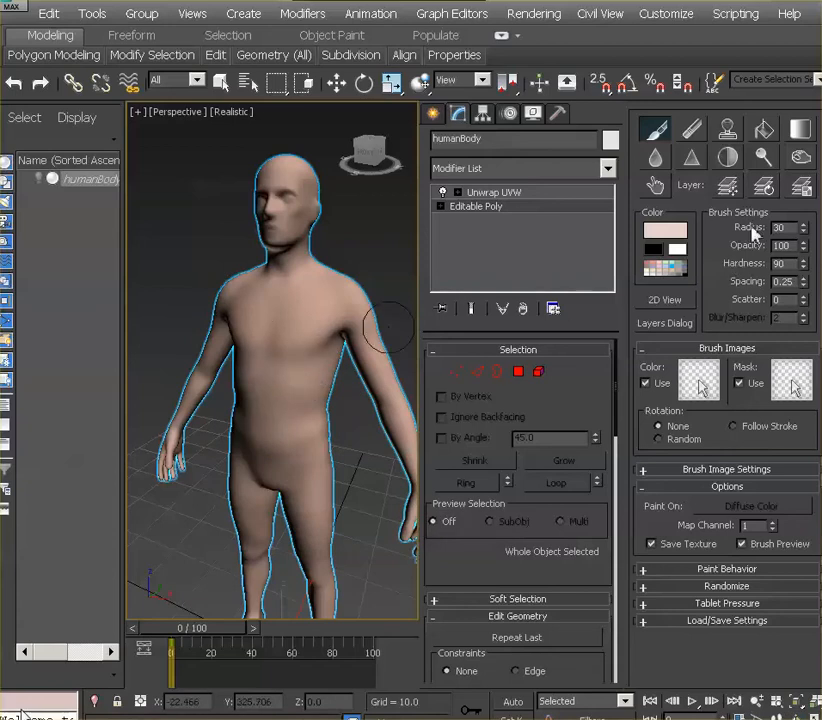
{"action": "left_click_drag", "start_coordinate": [805, 234], "coordinate": [800, 175]}
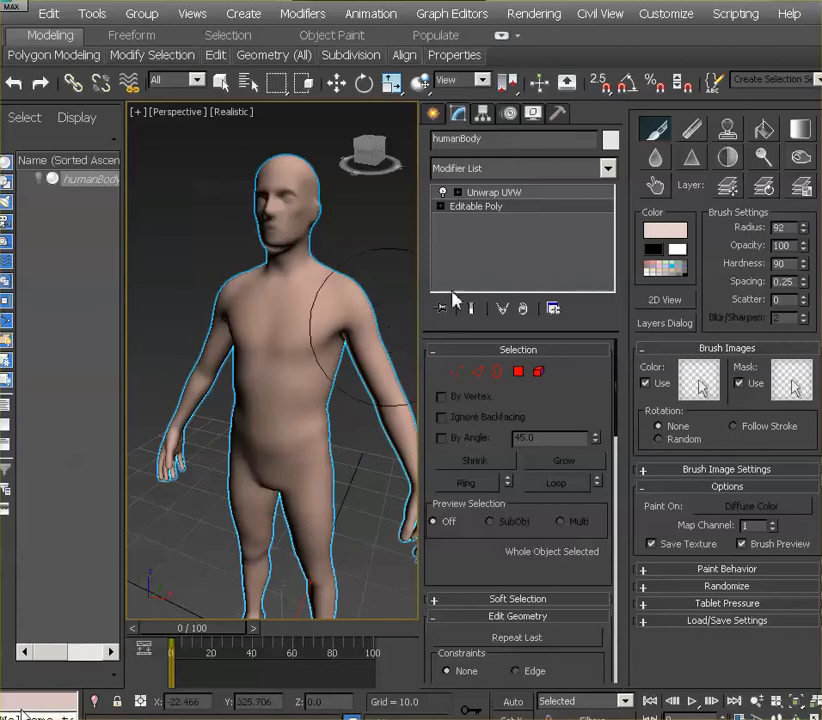
{"action": "left_click", "coordinate": [648, 232]}
{"action": "left_click", "coordinate": [240, 196]}
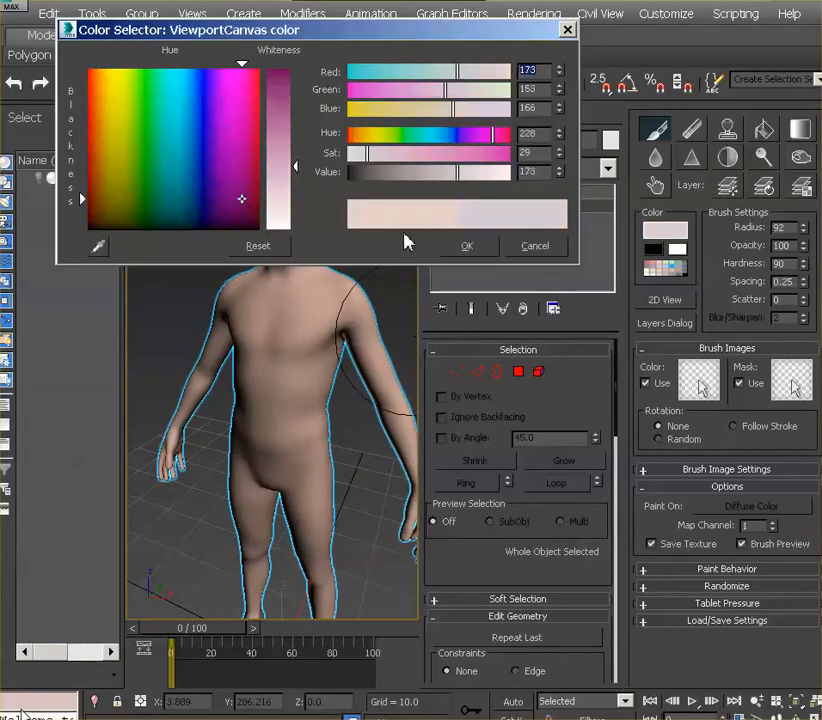
{"action": "left_click", "coordinate": [455, 247]}
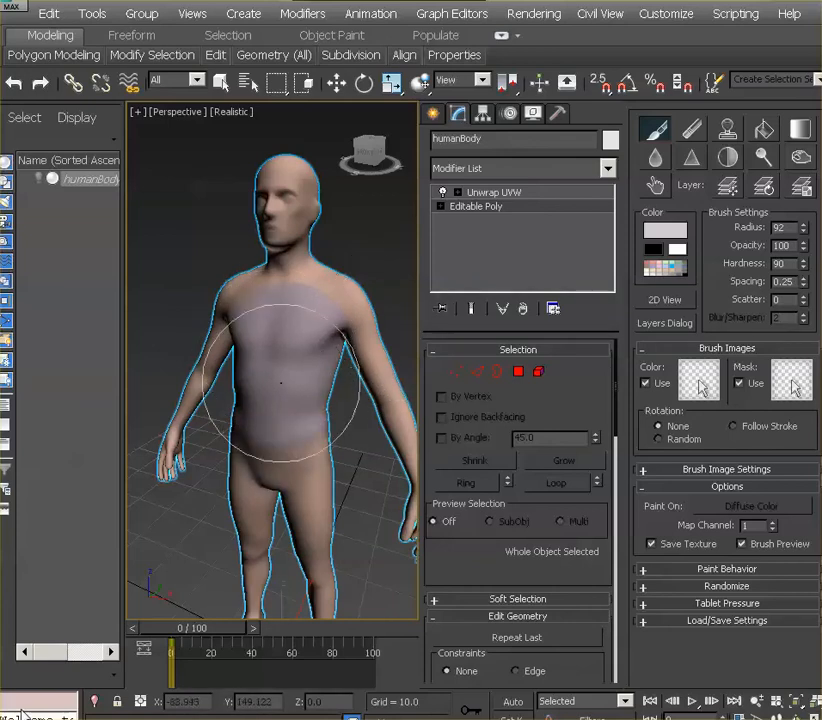
Try painting the torso and upper arms with the grayish mauve color, and undo the strokes.
{"action": "mouse_move", "coordinate": [296, 320]}
{"action": "left_mouse_down"}
{"action": "mouse_move", "coordinate": [290, 370]}
{"action": "mouse_move", "coordinate": [265, 400]}
{"action": "mouse_move", "coordinate": [249, 388]}
{"action": "left_mouse_up"}
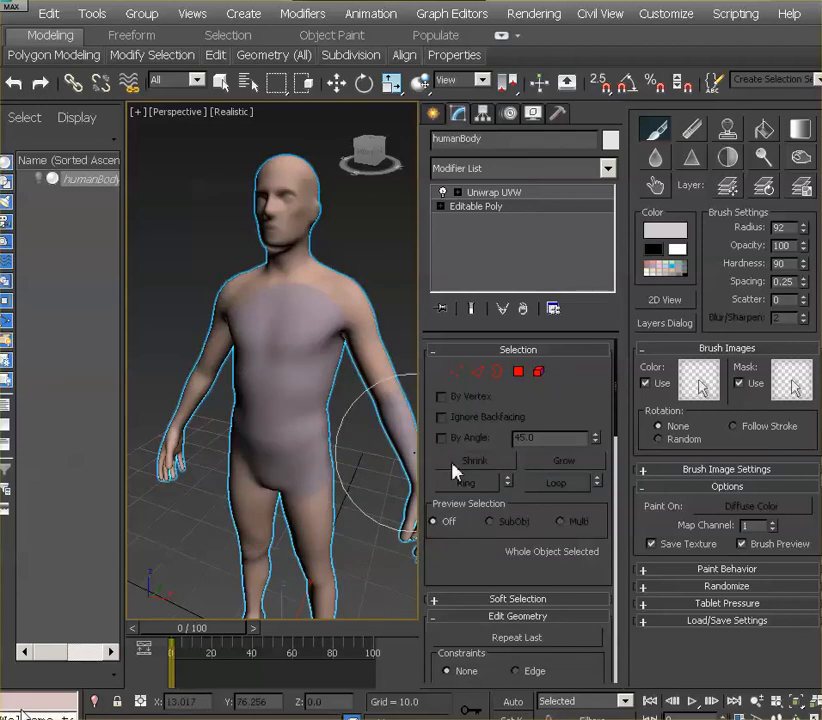
{"action": "mouse_move", "coordinate": [286, 396]}
{"action": "left_mouse_down"}
{"action": "mouse_move", "coordinate": [216, 334]}
{"action": "mouse_move", "coordinate": [344, 325]}
{"action": "left_mouse_up"}
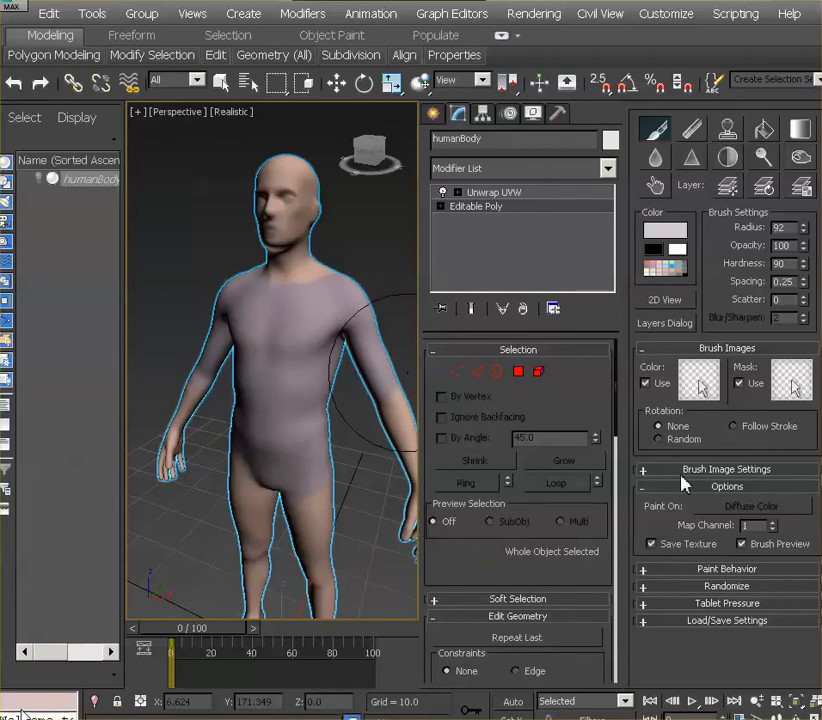
{"action": "key", "text": "ctrl+z"}
{"action": "key", "text": "ctrl+z"}
{"action": "key", "text": "ctrl+z"}
{"action": "key", "text": "ctrl+z"}
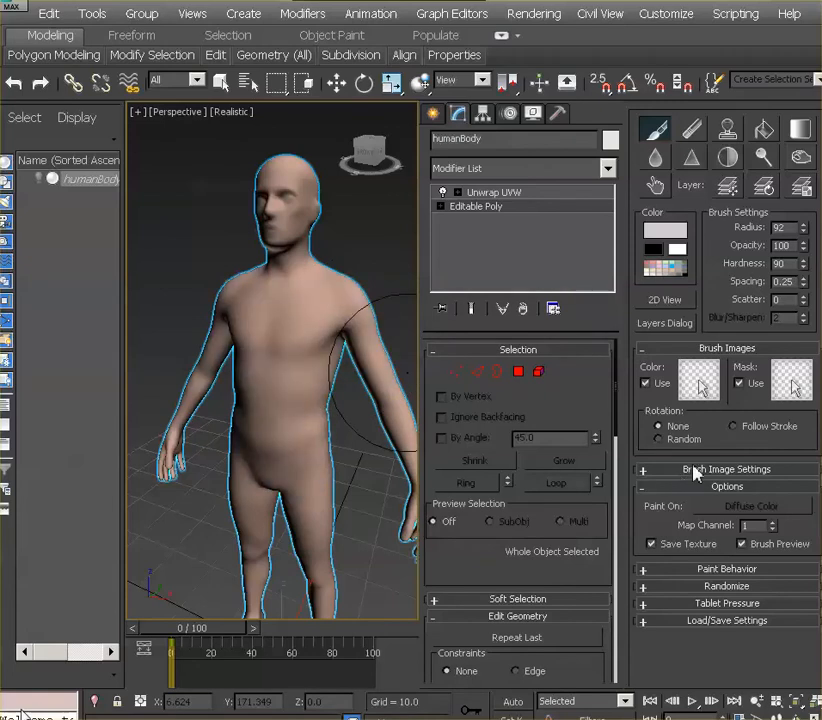
Set the brush hardness to 0, testing it with a soft stroke on the torso that is undone.
{"action": "left_click_drag", "start_coordinate": [791, 268], "coordinate": [750, 268]}
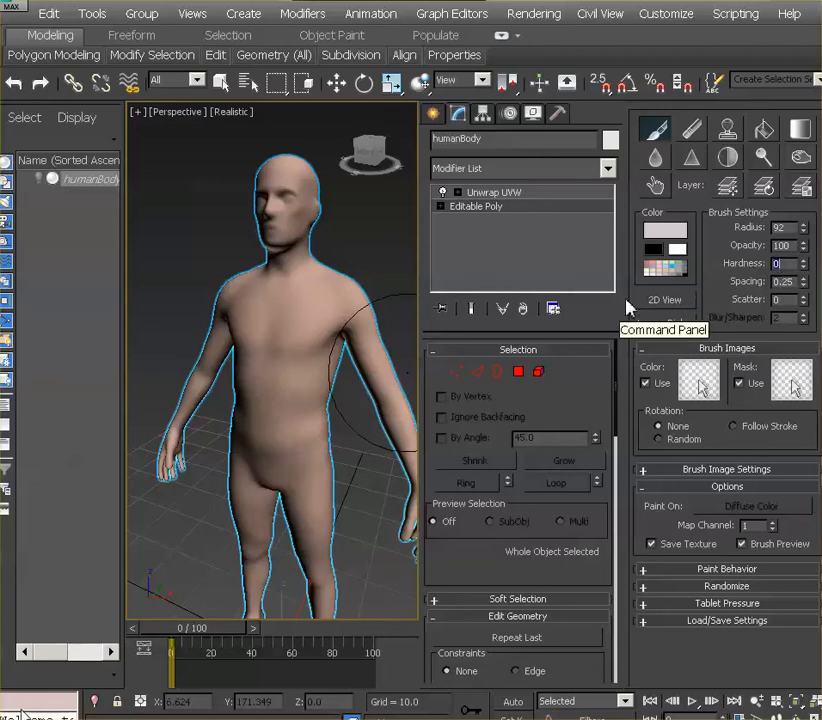
{"action": "left_click", "coordinate": [798, 247]}
{"action": "left_click_drag", "start_coordinate": [320, 320], "coordinate": [338, 340]}
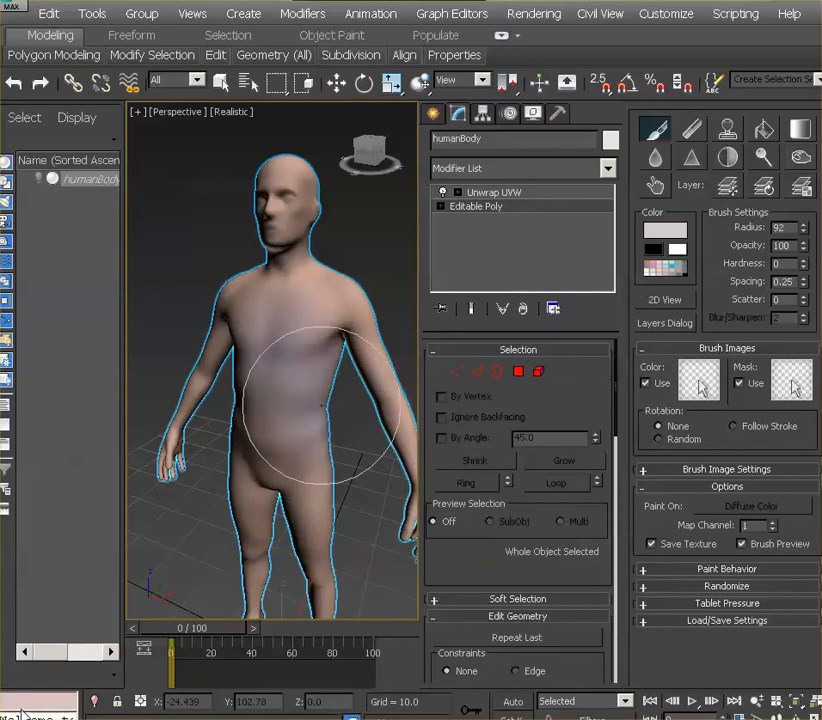
{"action": "key", "text": "ctrl+z"}
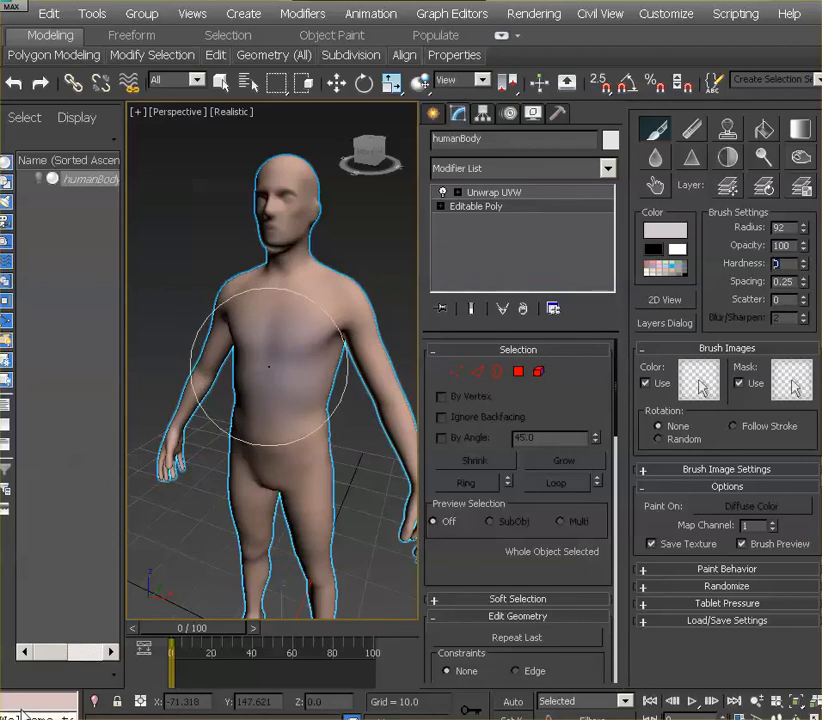
Set the brush opacity to 10 and the paint color to a saturated orange-brown, RGB 164, 73, 28.
{"action": "double_click", "coordinate": [782, 245]}
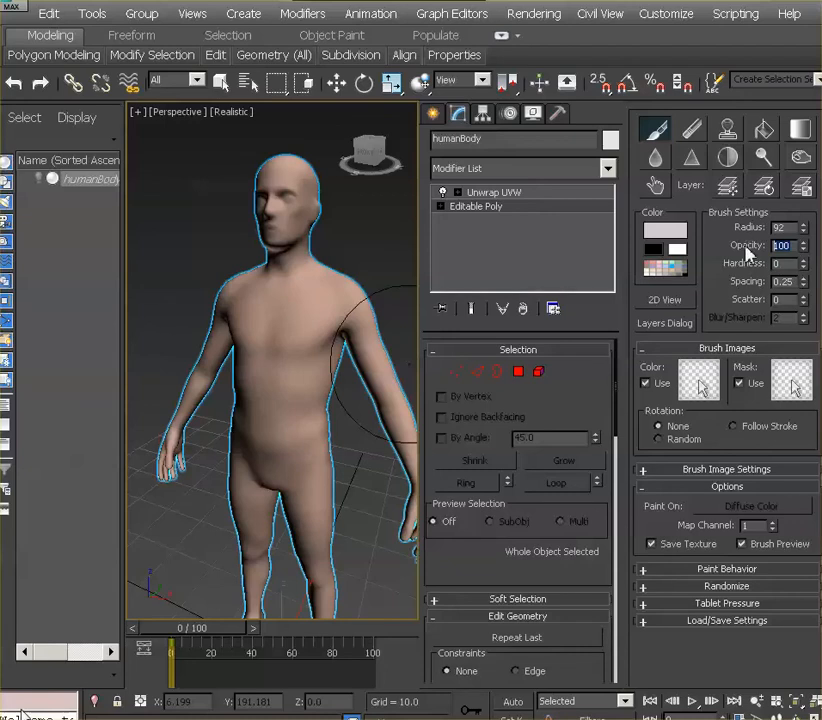
{"action": "type", "text": "1"}
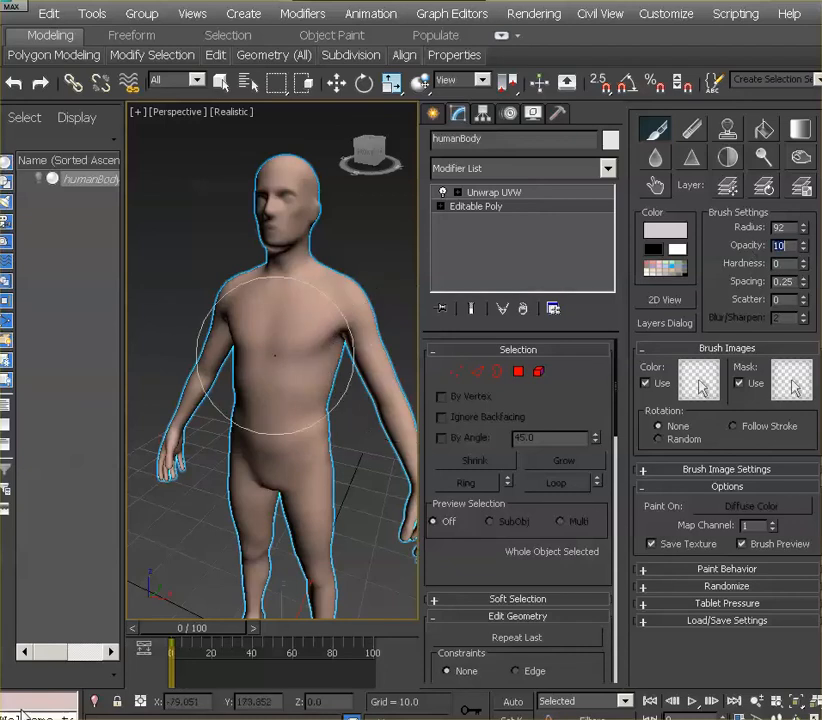
{"action": "left_click", "coordinate": [663, 237]}
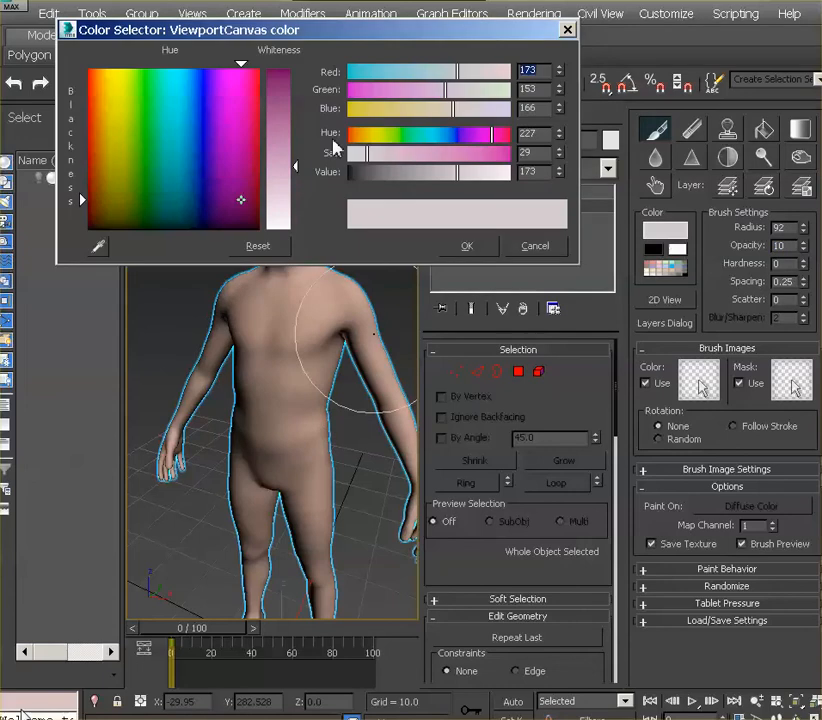
{"action": "left_click", "coordinate": [98, 134]}
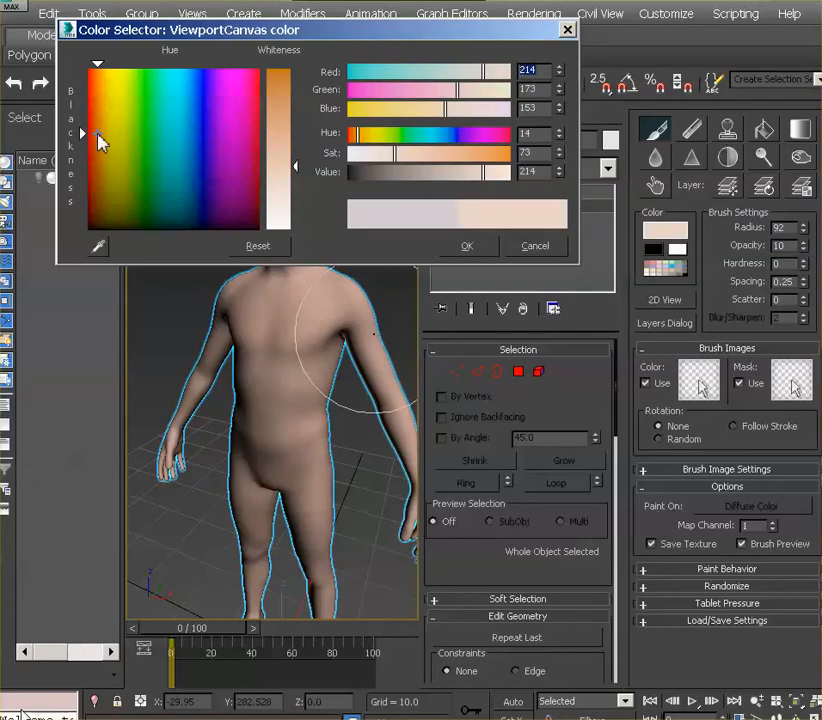
{"action": "left_click", "coordinate": [289, 121]}
{"action": "left_click", "coordinate": [289, 114]}
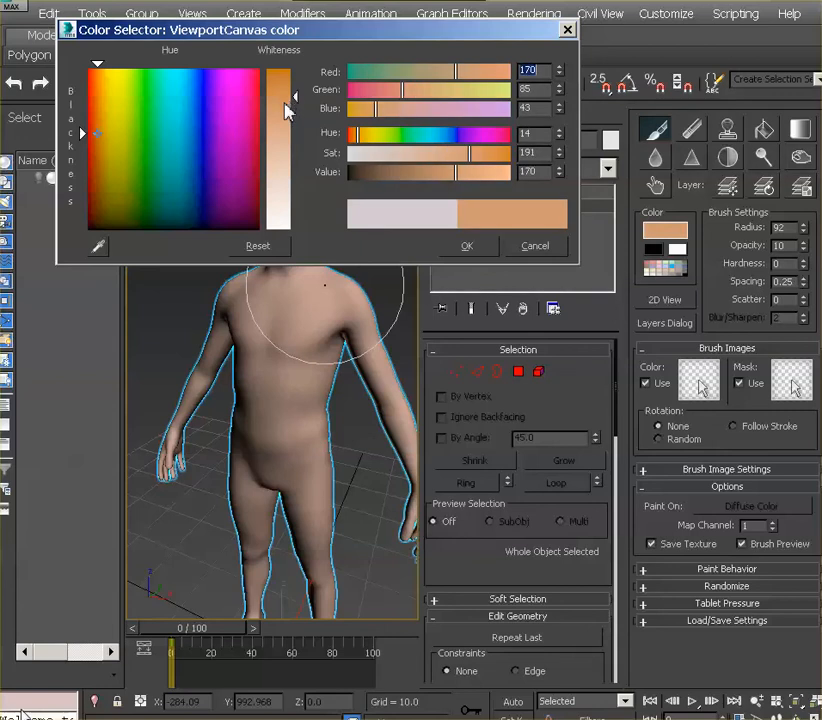
{"action": "left_click", "coordinate": [465, 248]}
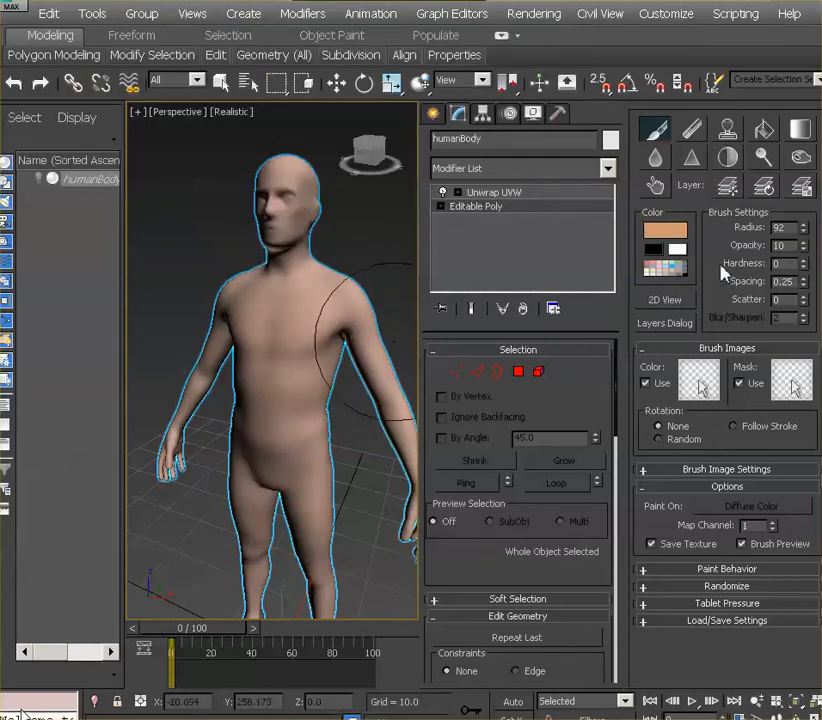
{"action": "left_click", "coordinate": [673, 234]}
{"action": "left_click", "coordinate": [282, 92]}
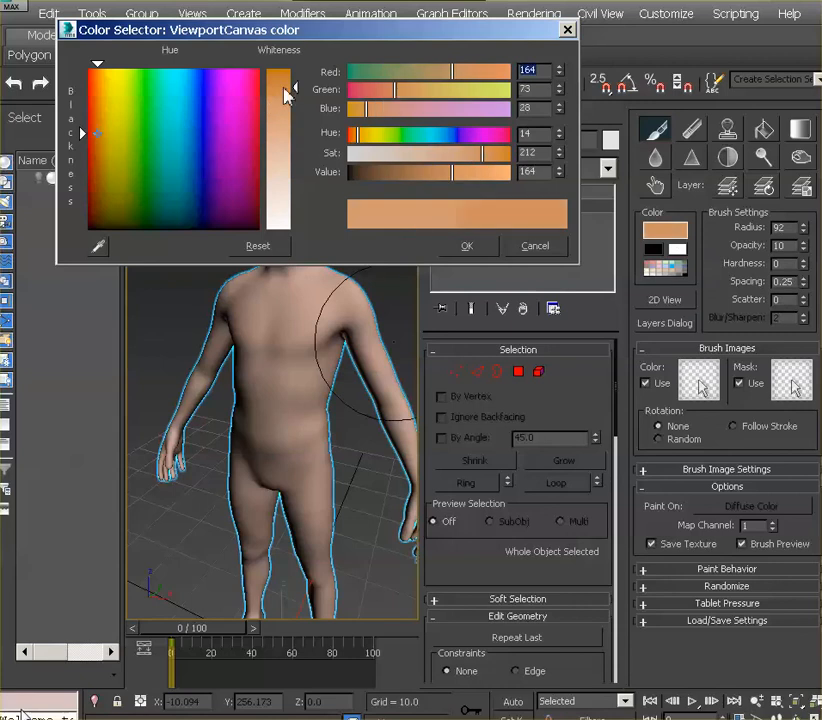
{"action": "left_click", "coordinate": [472, 248]}
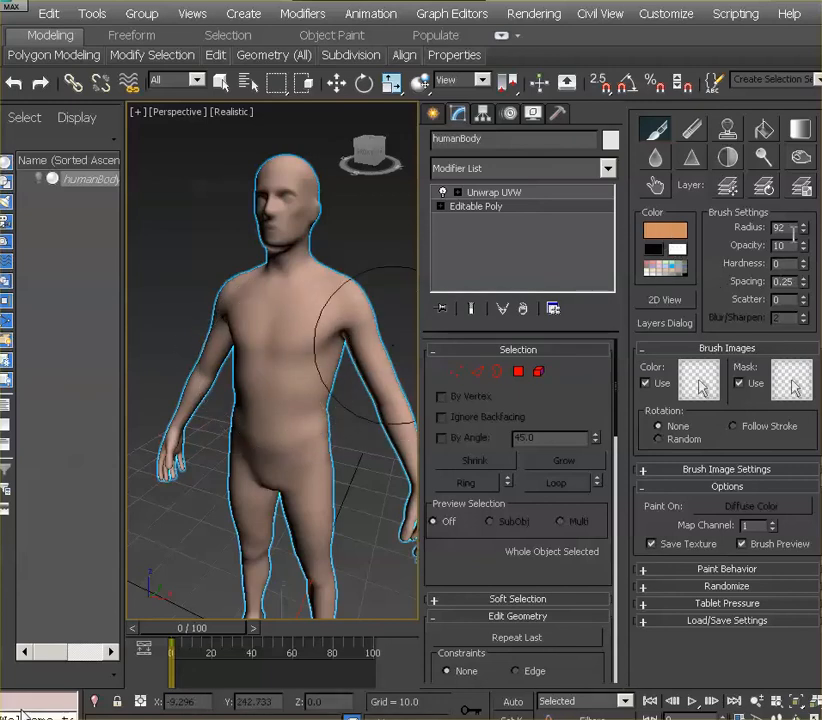
Try shading under the chest, across the waist and down the torso with a radius 30 brush, and undo the strokes.
{"action": "left_click_drag", "start_coordinate": [793, 227], "coordinate": [760, 230]}
{"action": "type", "text": "30"}
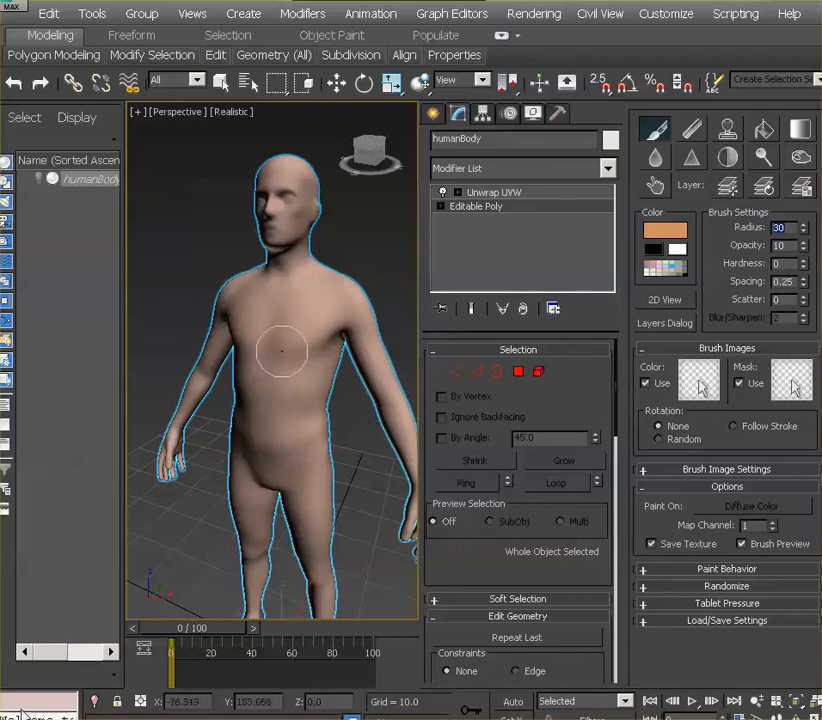
{"action": "scroll", "coordinate": [297, 357], "scroll_direction": "up", "scroll_amount": 3}
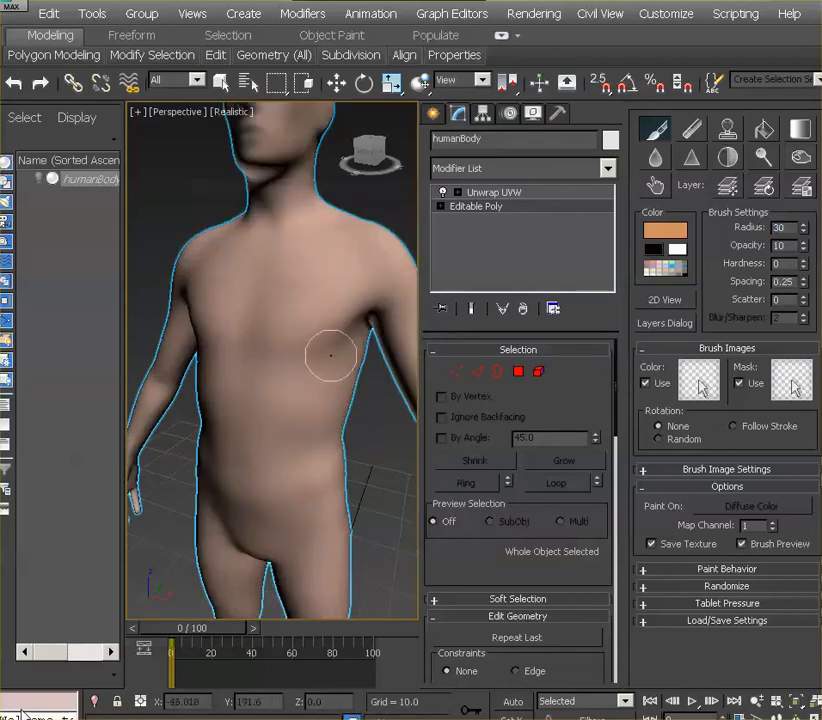
{"action": "left_click_drag", "start_coordinate": [312, 349], "coordinate": [302, 360]}
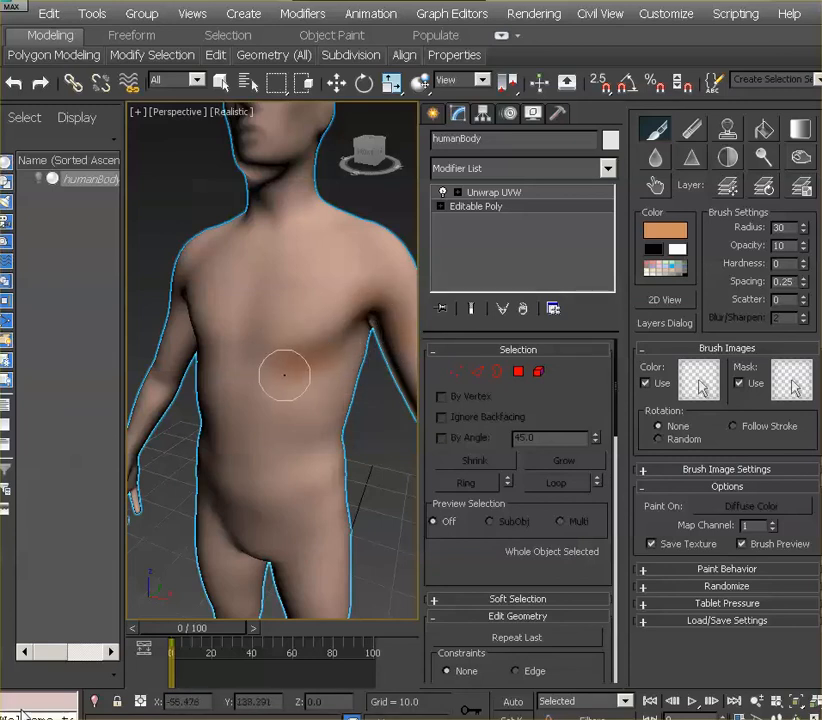
{"action": "left_click_drag", "start_coordinate": [284, 457], "coordinate": [347, 426]}
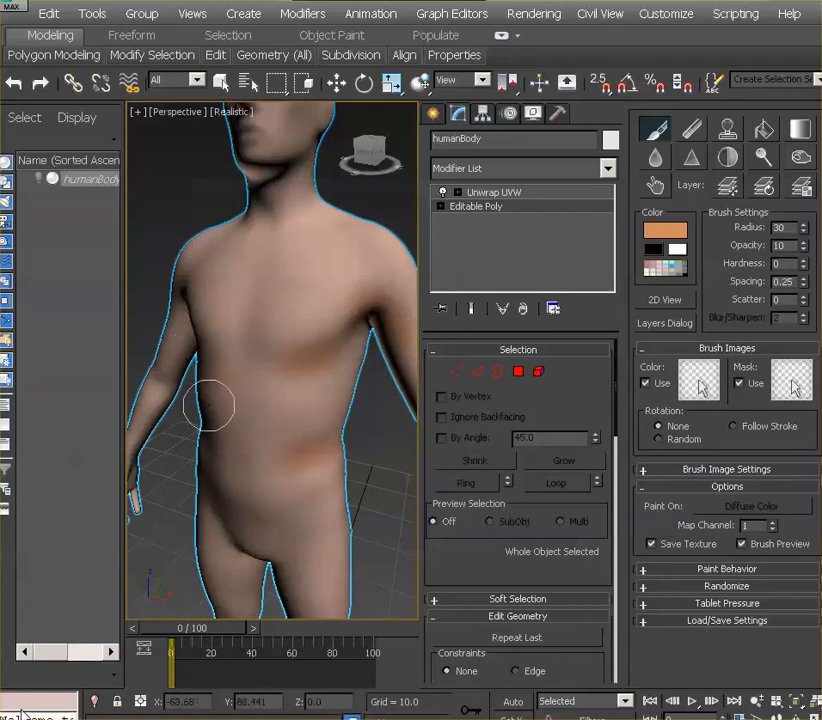
{"action": "left_click_drag", "start_coordinate": [242, 314], "coordinate": [250, 466]}
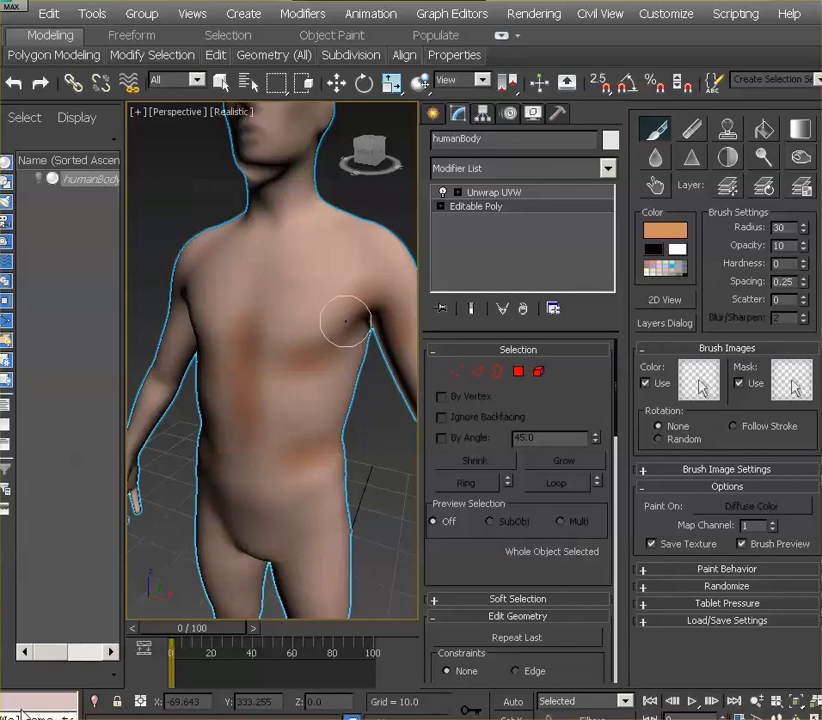
{"action": "key", "text": "ctrl+z"}
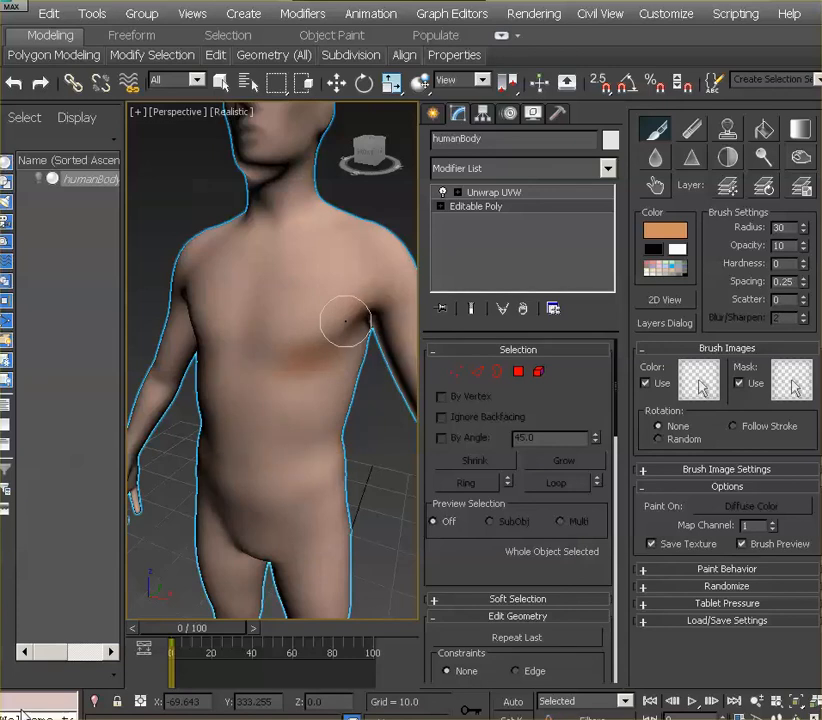
{"action": "key", "text": "ctrl+z"}
Set the paint color to a lighter, less saturated tan, RGB 185, 115, 81.
{"action": "left_click", "coordinate": [665, 230]}
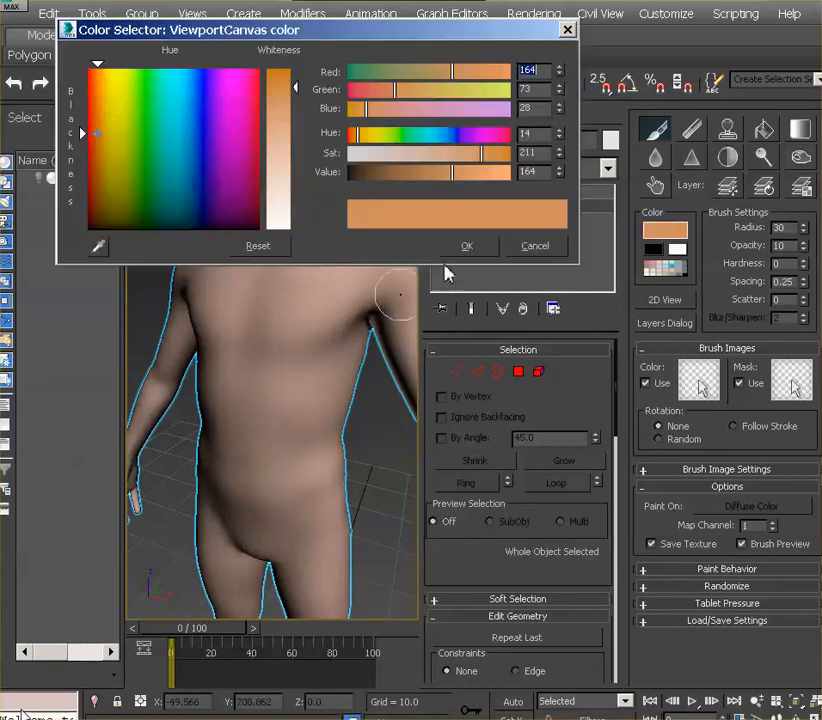
{"action": "left_click_drag", "start_coordinate": [284, 130], "coordinate": [288, 147]}
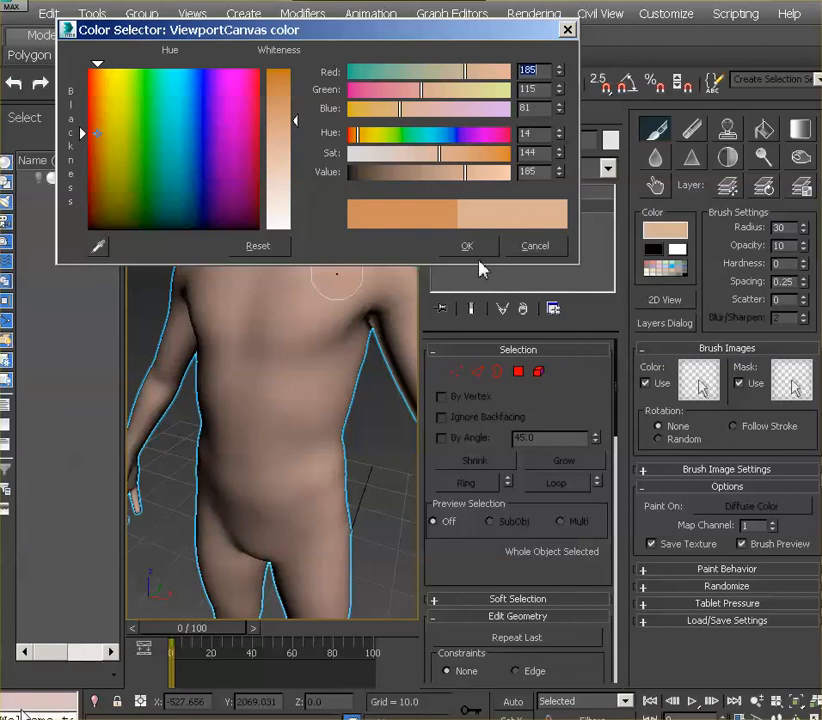
{"action": "left_click", "coordinate": [468, 247]}
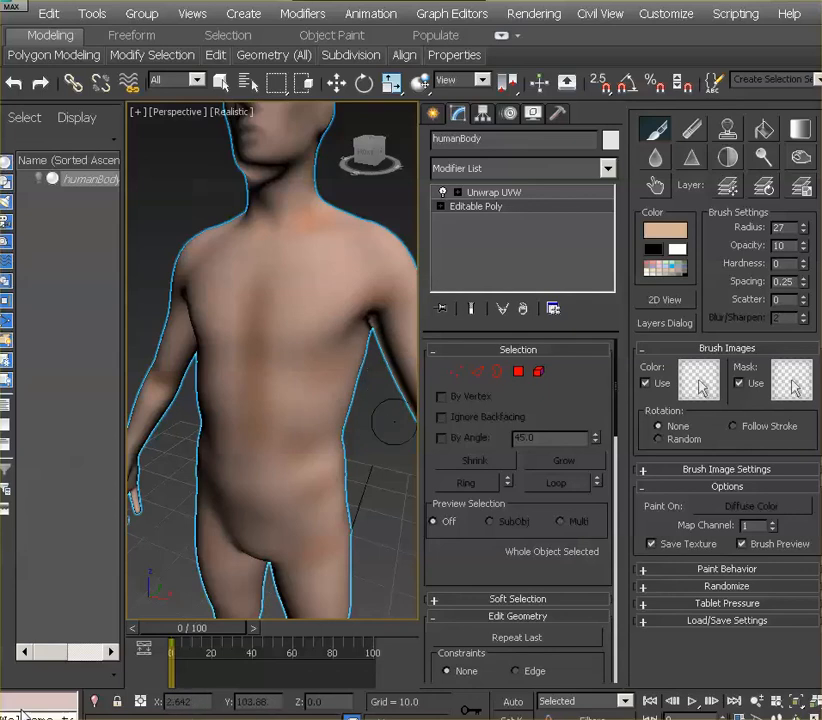
Orbit around the body to bring the right side of its torso and the armpit into view.
{"action": "key", "text": "ctrl+r"}
{"action": "left_click_drag", "start_coordinate": [252, 372], "coordinate": [358, 373]}
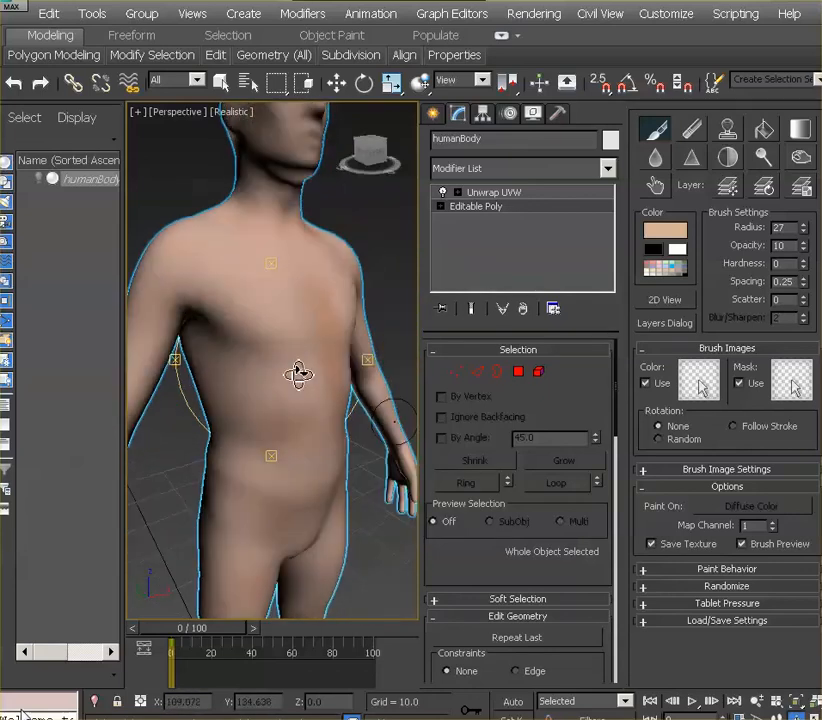
{"action": "right_click", "coordinate": [268, 367]}
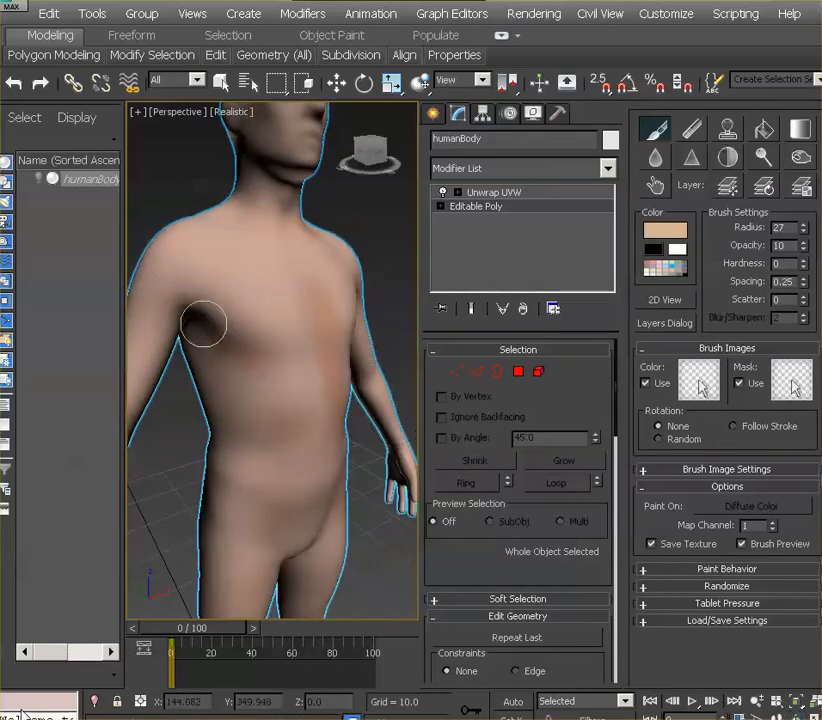